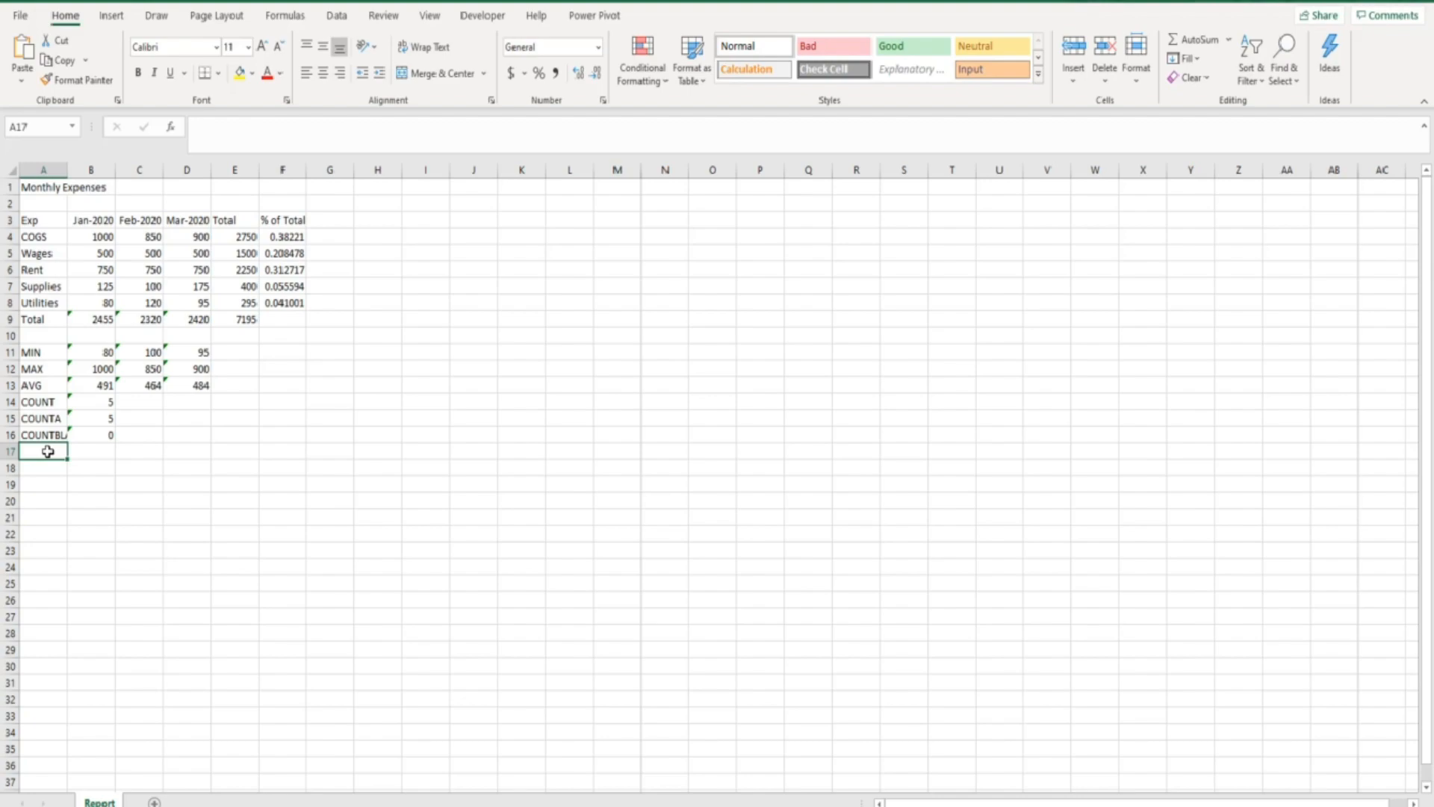
Select B3:D8, then review title cell A1's lock and hide settings in Format Cells.
{"action": "left_click_drag", "start_coordinate": [94, 219], "coordinate": [180, 298]}
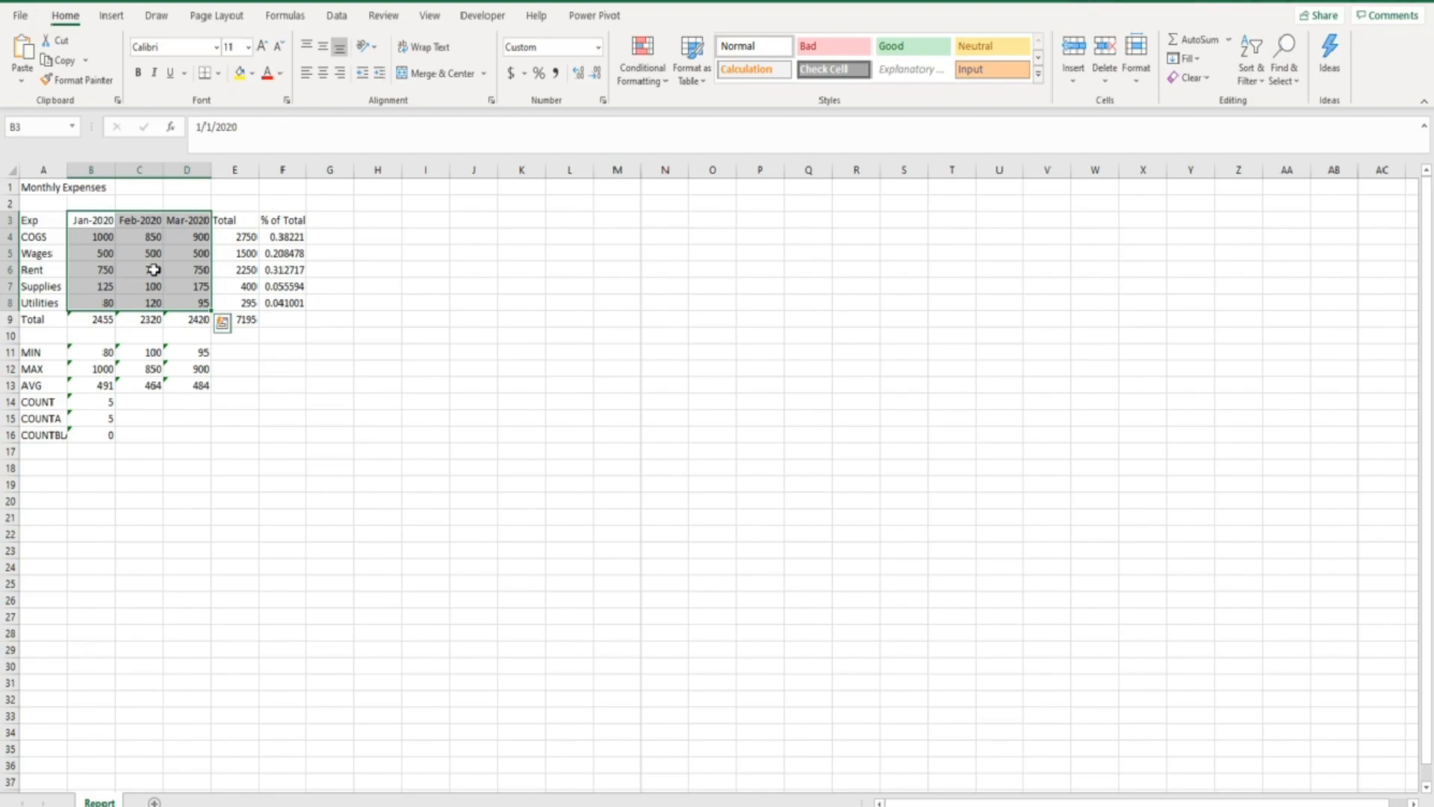
{"action": "left_click", "coordinate": [47, 188]}
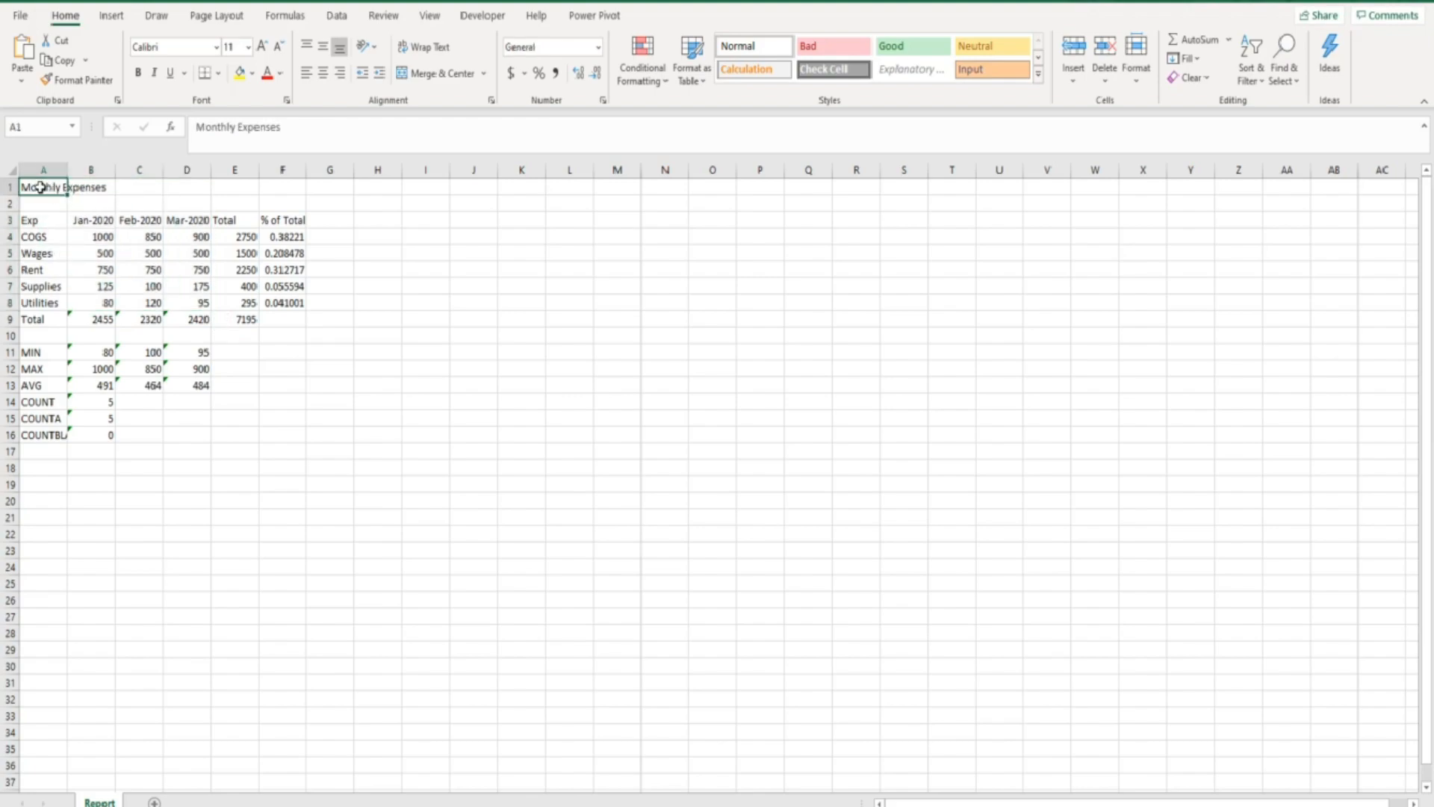
{"action": "right_click", "coordinate": [40, 186]}
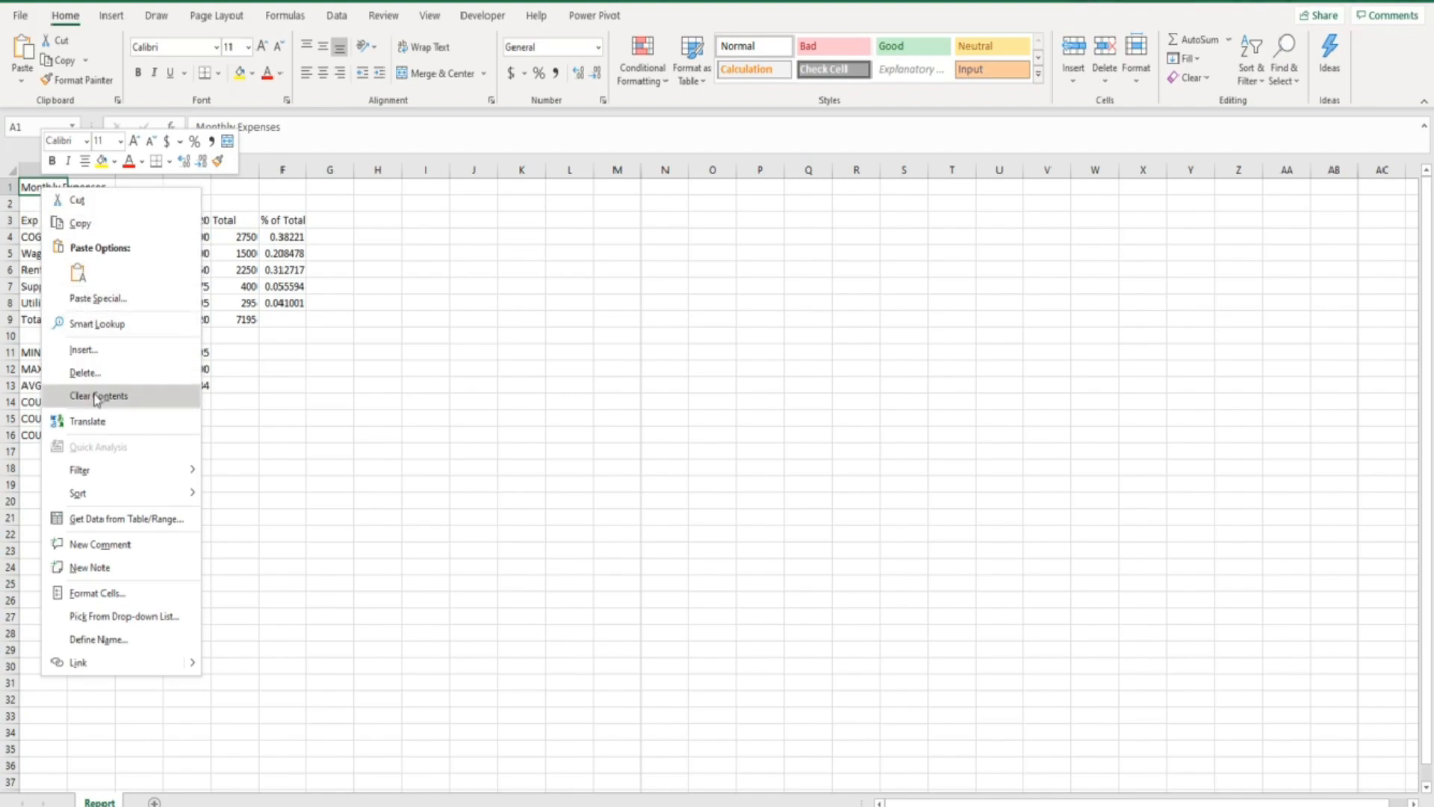
{"action": "left_click", "coordinate": [97, 593]}
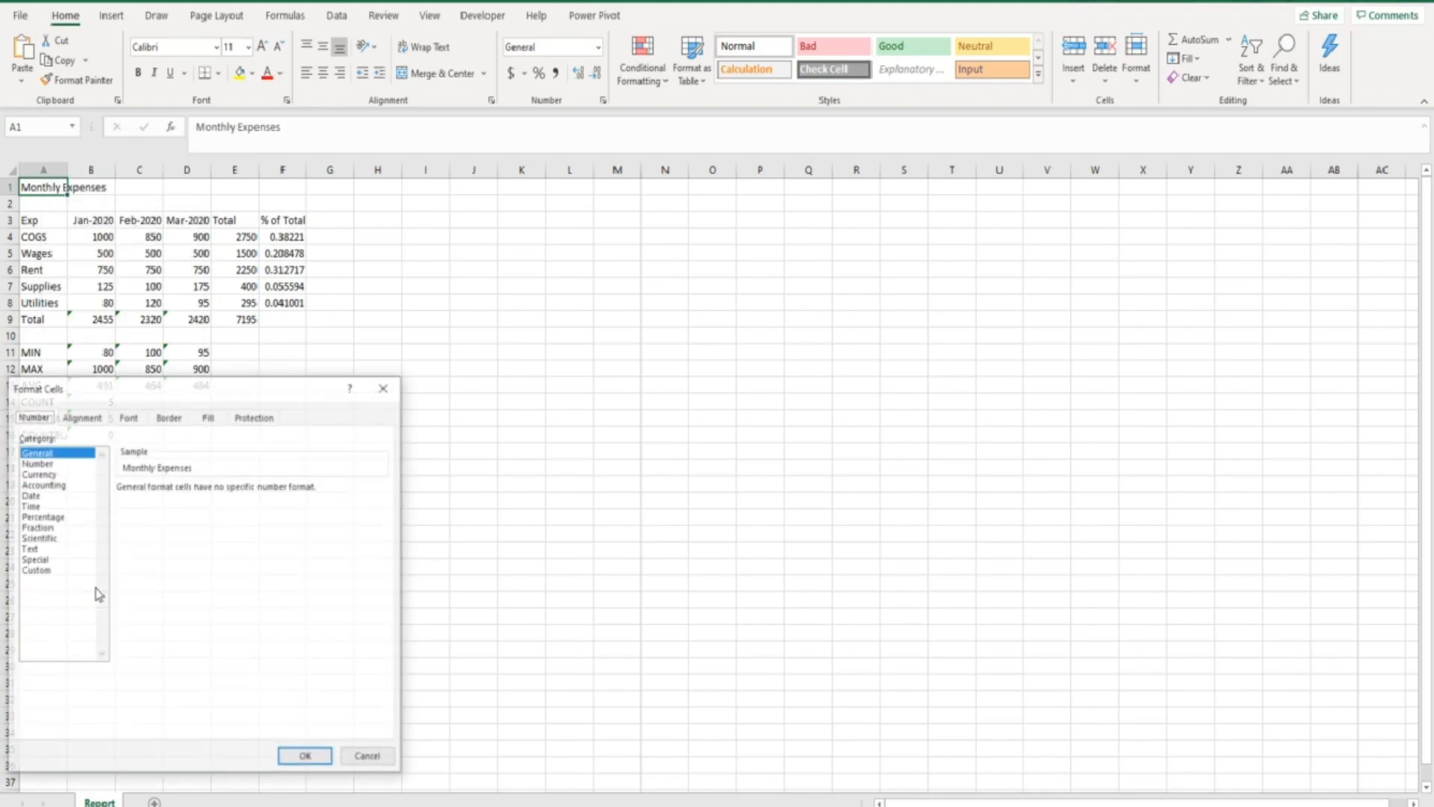
{"action": "left_click_drag", "start_coordinate": [158, 397], "coordinate": [466, 220]}
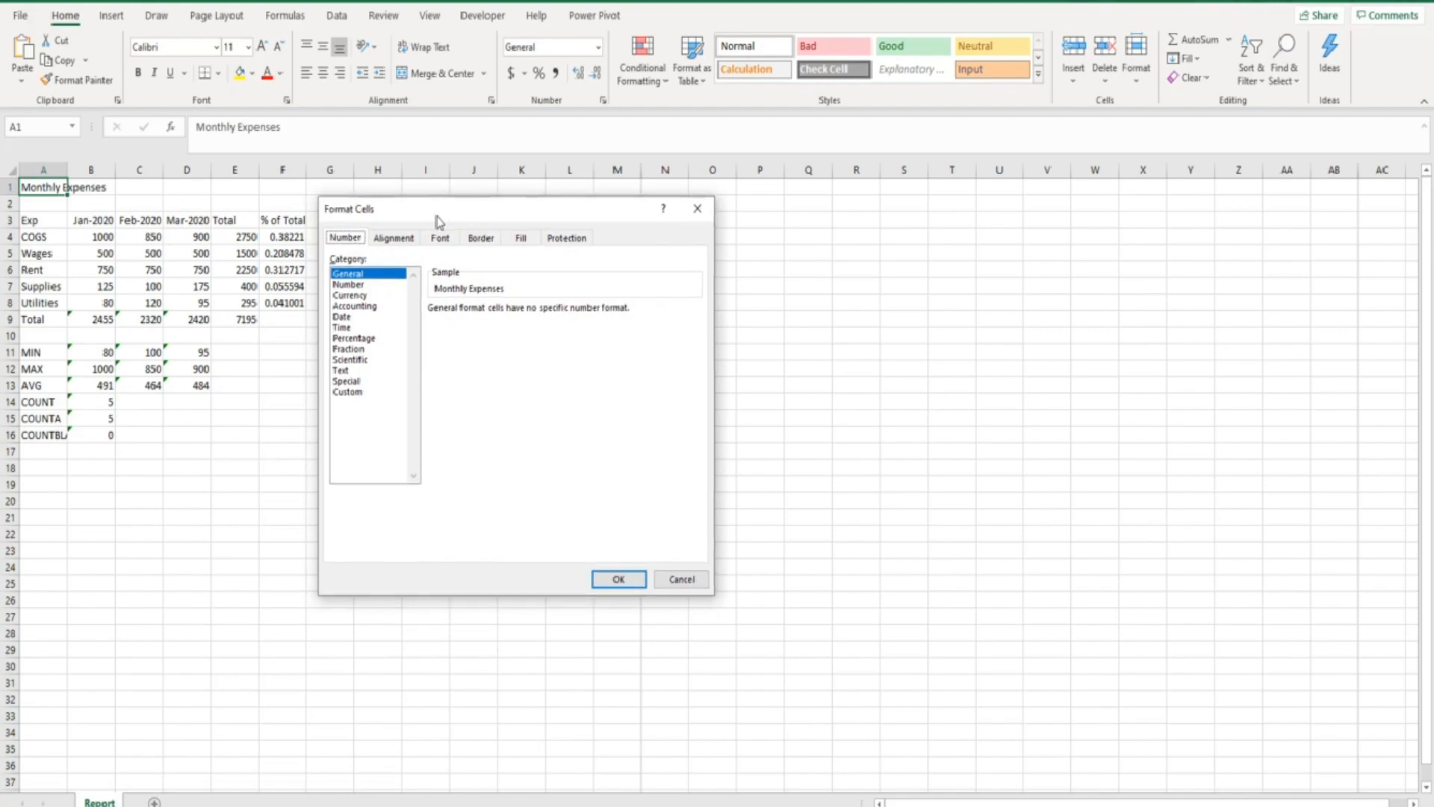
{"action": "left_click", "coordinate": [564, 240]}
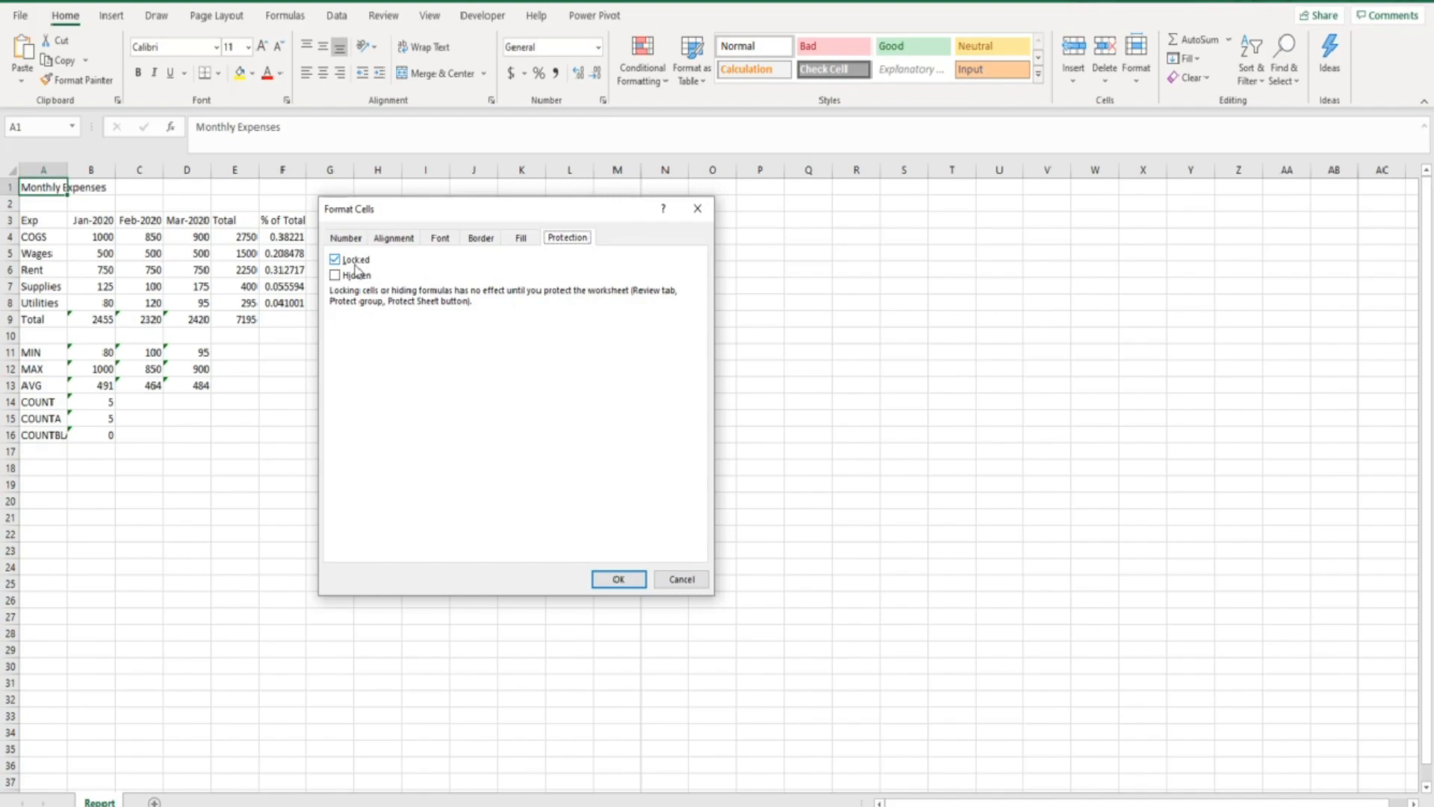
Close Format Cells unchanged and bring up Protect Sheet for Monthly Expenses.
{"action": "left_click", "coordinate": [614, 581]}
{"action": "left_click", "coordinate": [384, 17]}
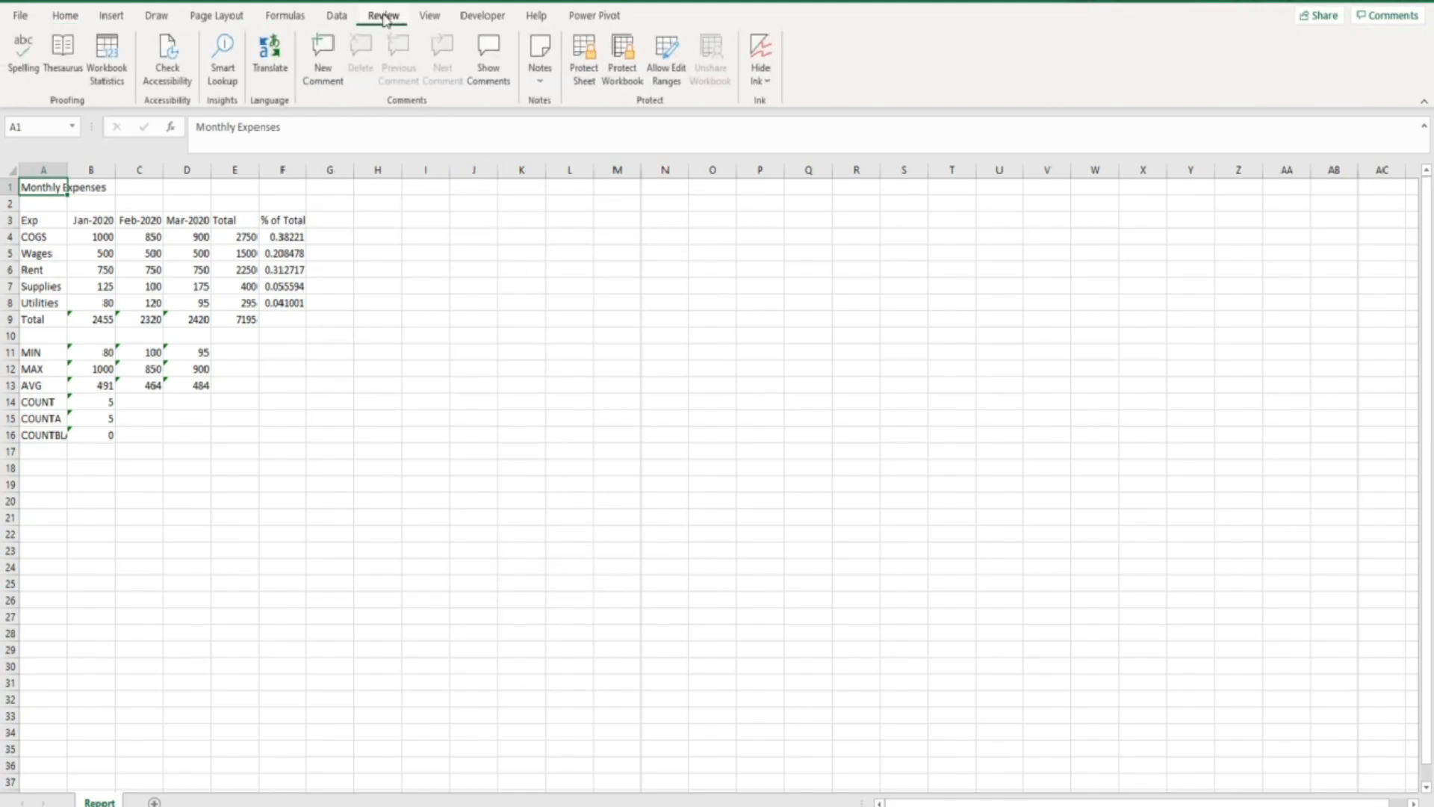
{"action": "left_click", "coordinate": [585, 75]}
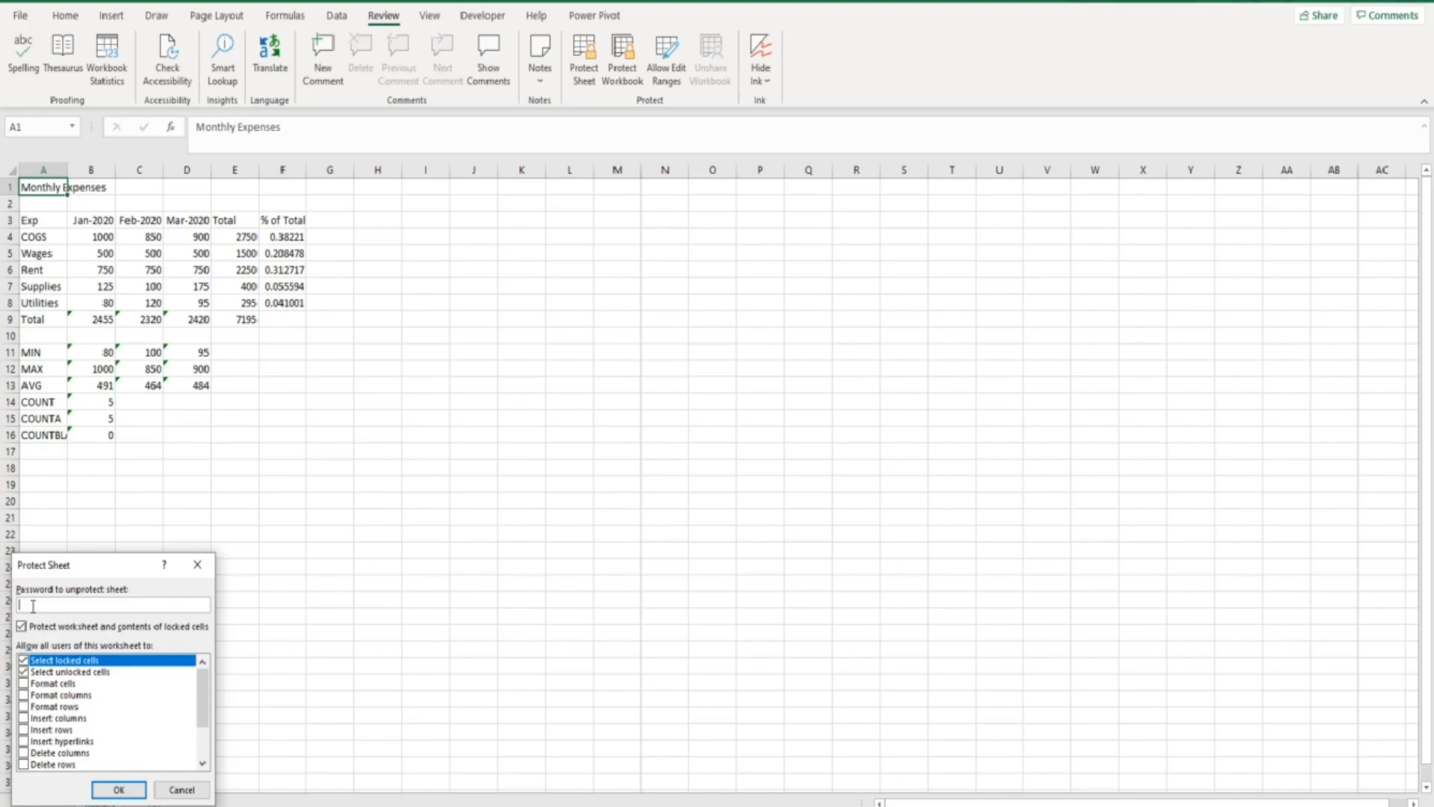
Protect the sheet with default options and confirm editing title cell A1 is refused.
{"action": "left_click", "coordinate": [117, 791]}
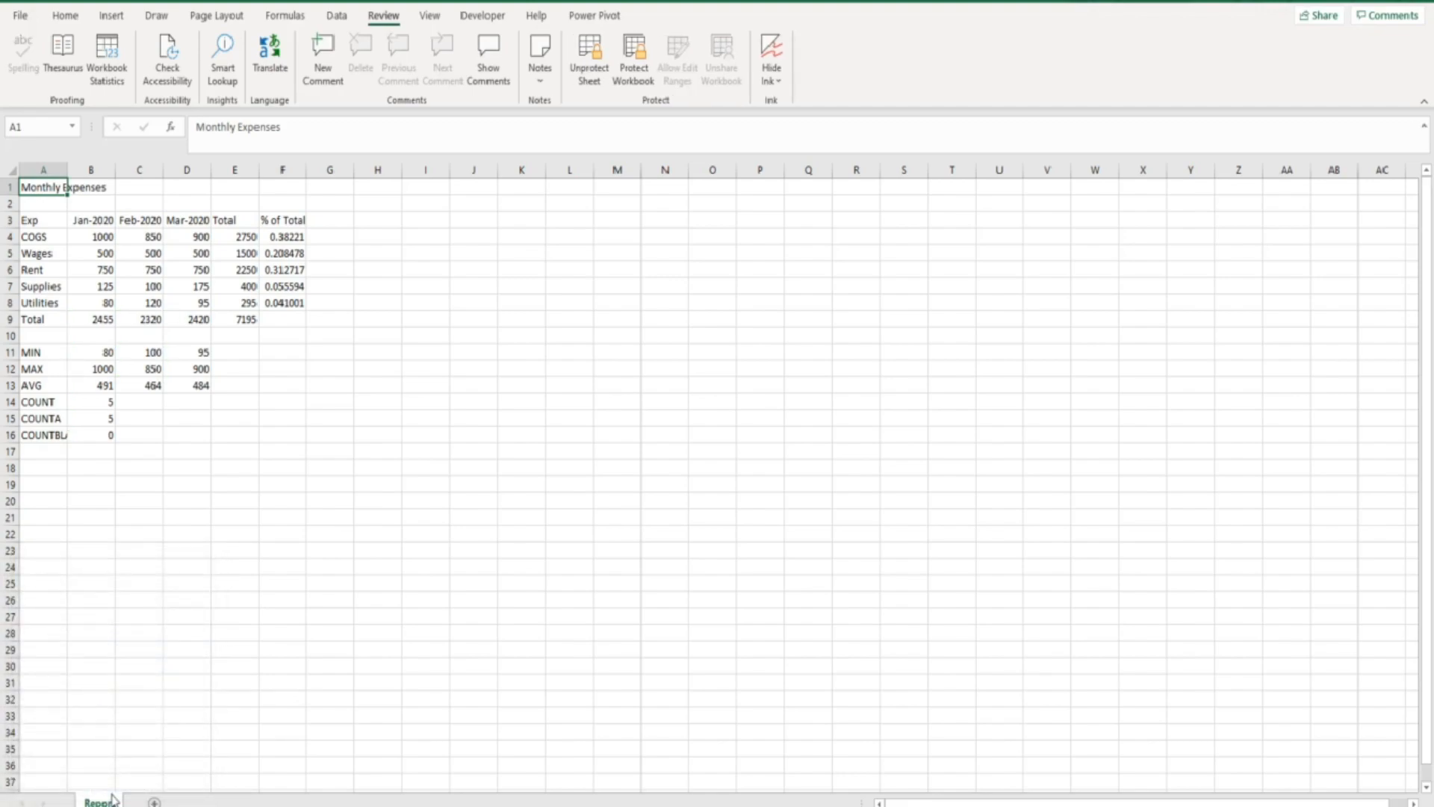
{"action": "double_click", "coordinate": [46, 189]}
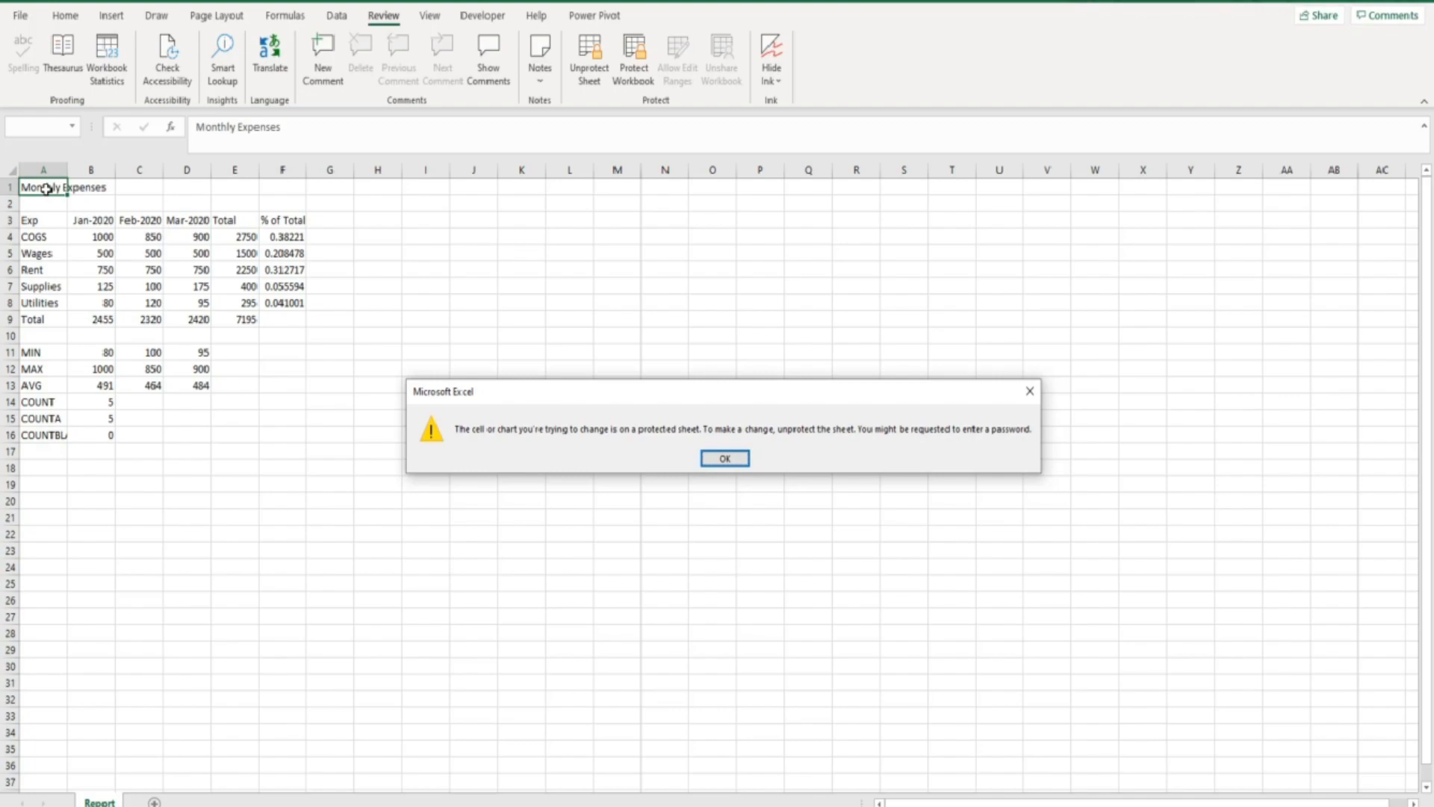
{"action": "left_click", "coordinate": [724, 458]}
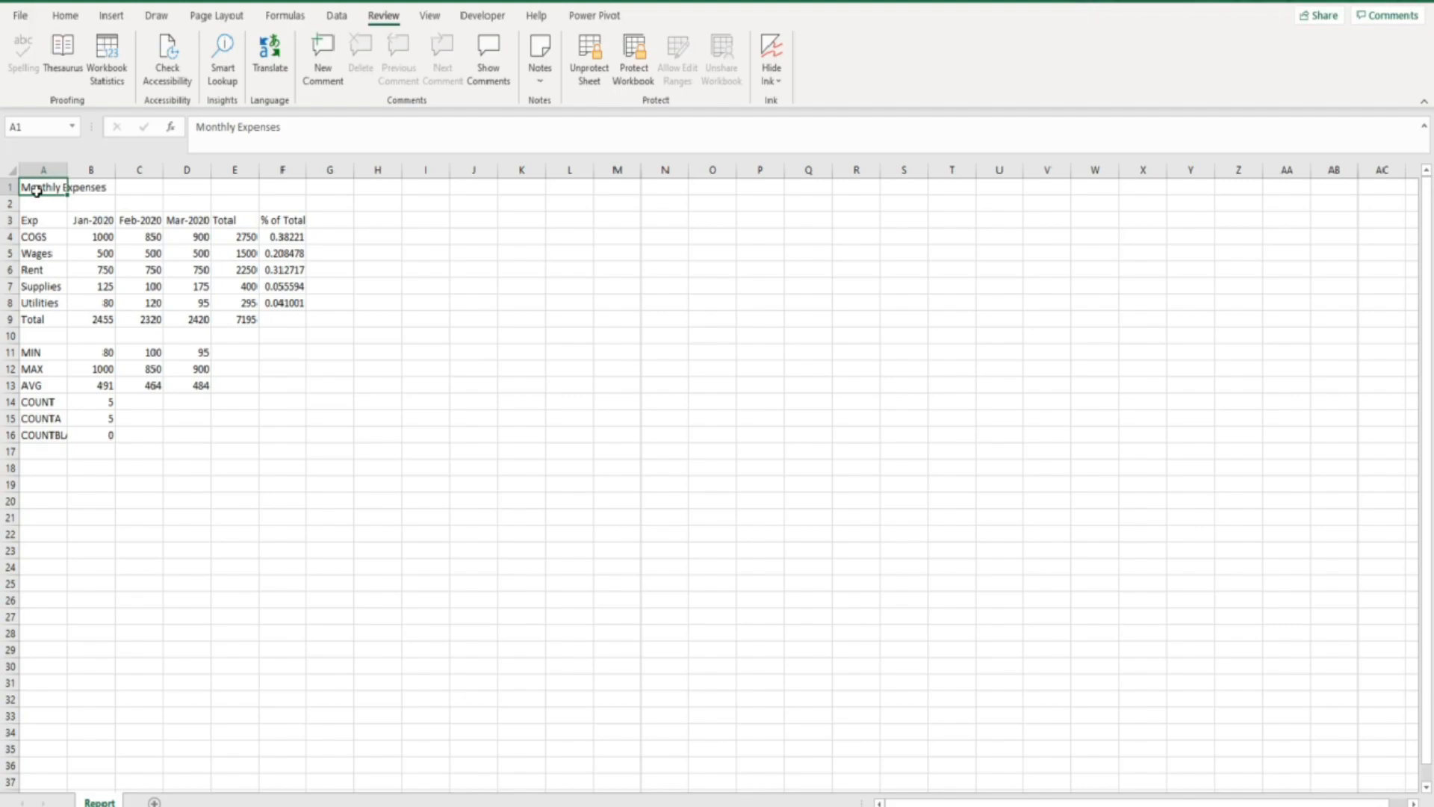
Confirm that editing cell B4, holding 1000, is also refused.
{"action": "left_click", "coordinate": [78, 238]}
{"action": "double_click", "coordinate": [78, 237]}
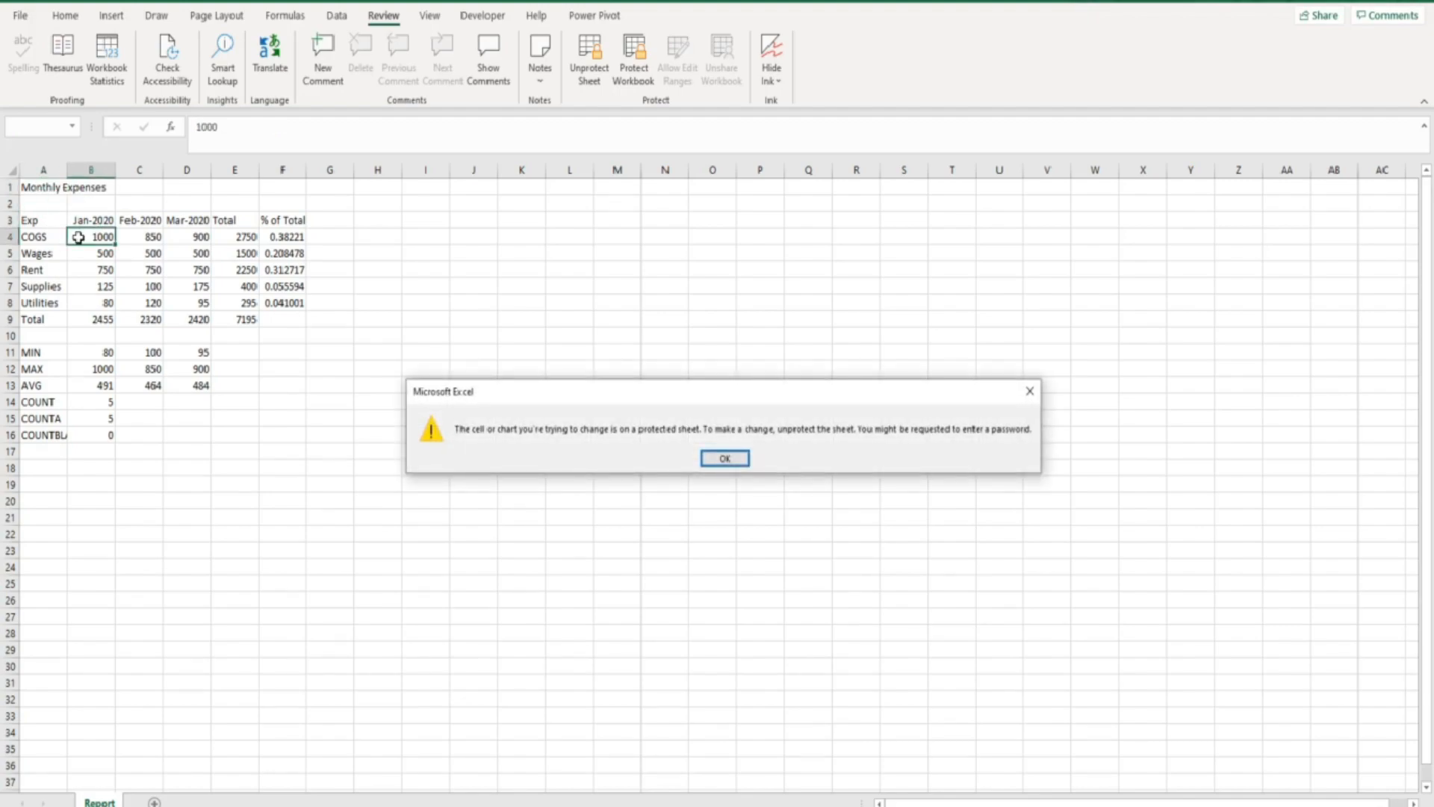
{"action": "left_click", "coordinate": [738, 462]}
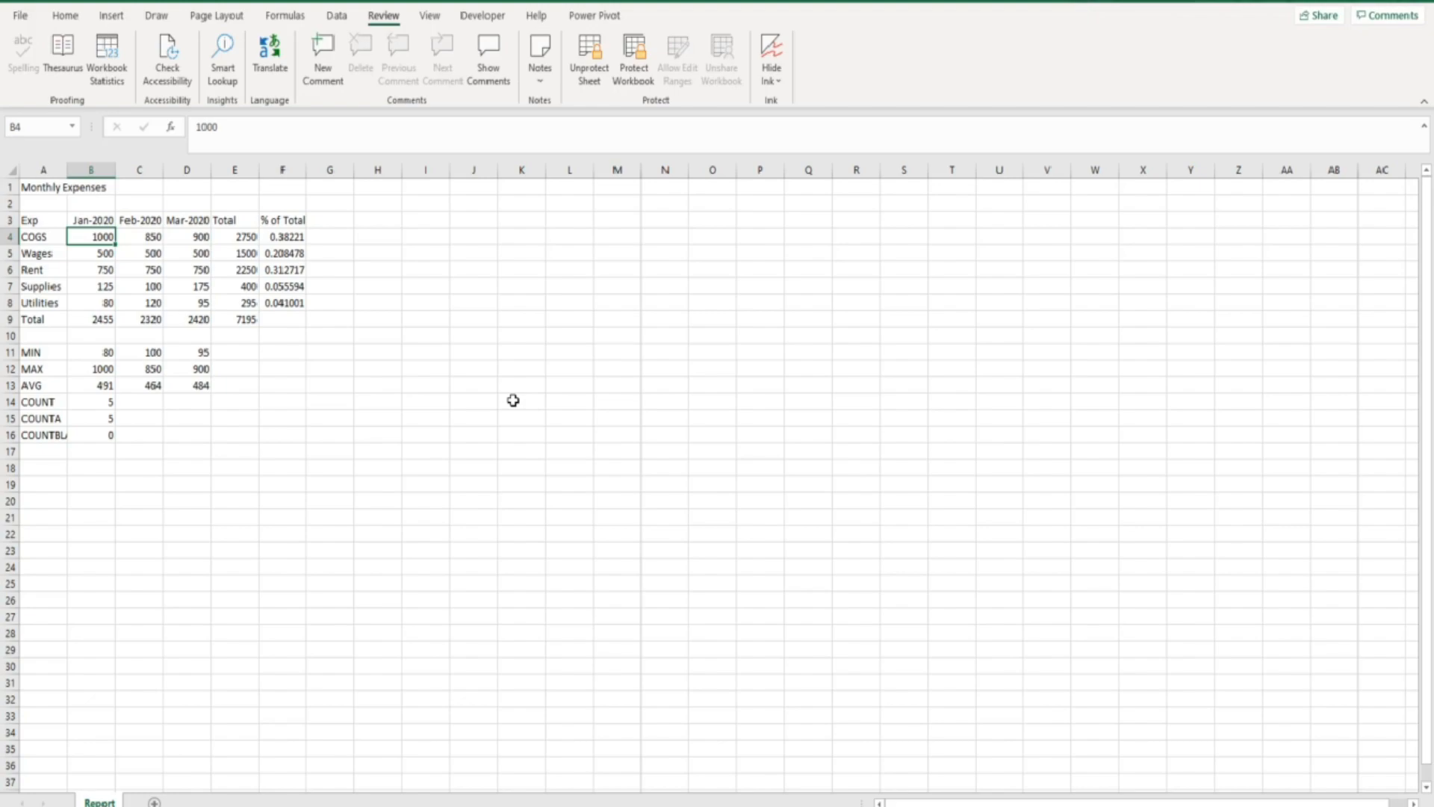
Select B3:D8 and unprotect the Monthly Expenses sheet from the Review tab.
{"action": "key", "text": "Up"}
{"action": "left_click_drag", "start_coordinate": [91, 221], "coordinate": [181, 298]}
{"action": "right_click", "coordinate": [175, 252]}
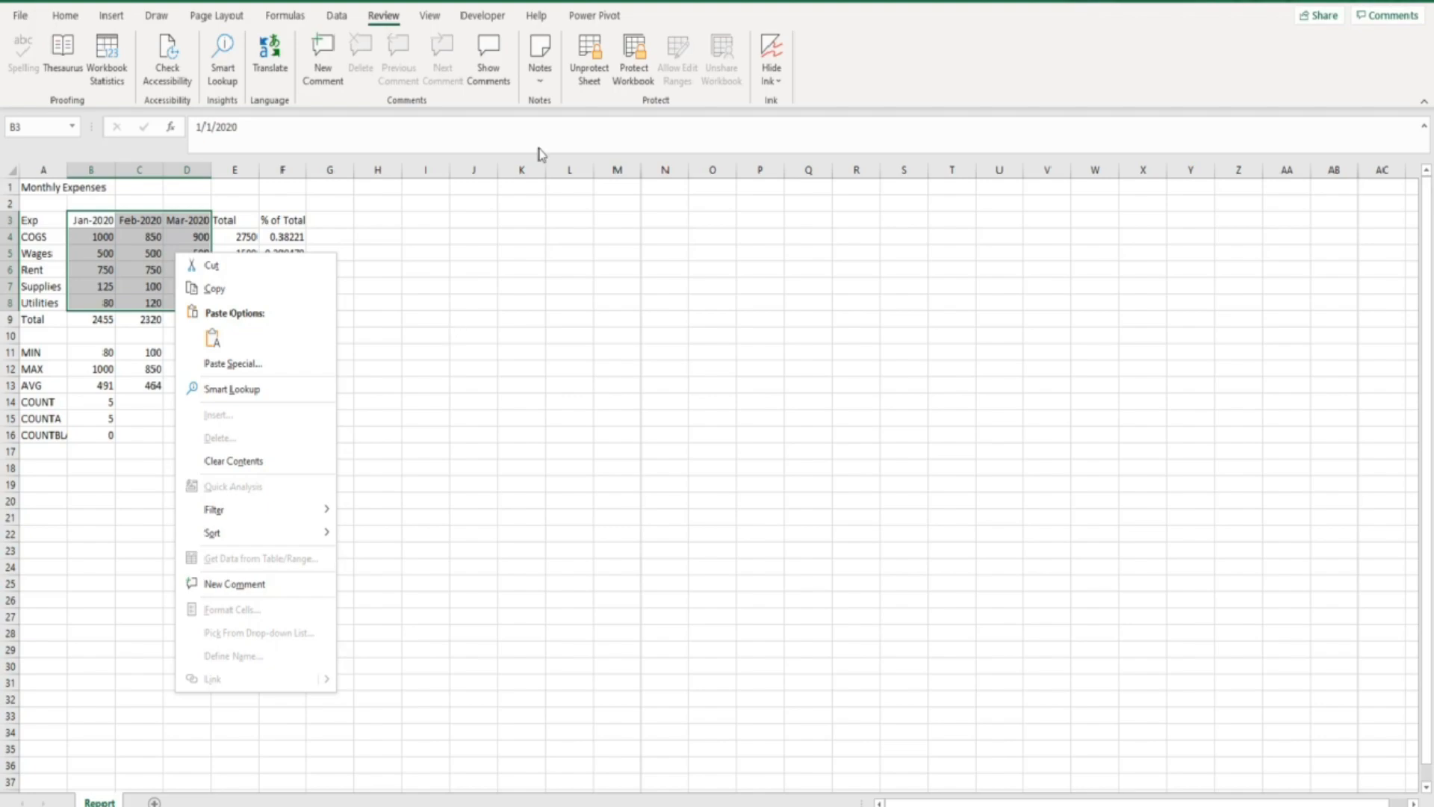
{"action": "left_click", "coordinate": [589, 71]}
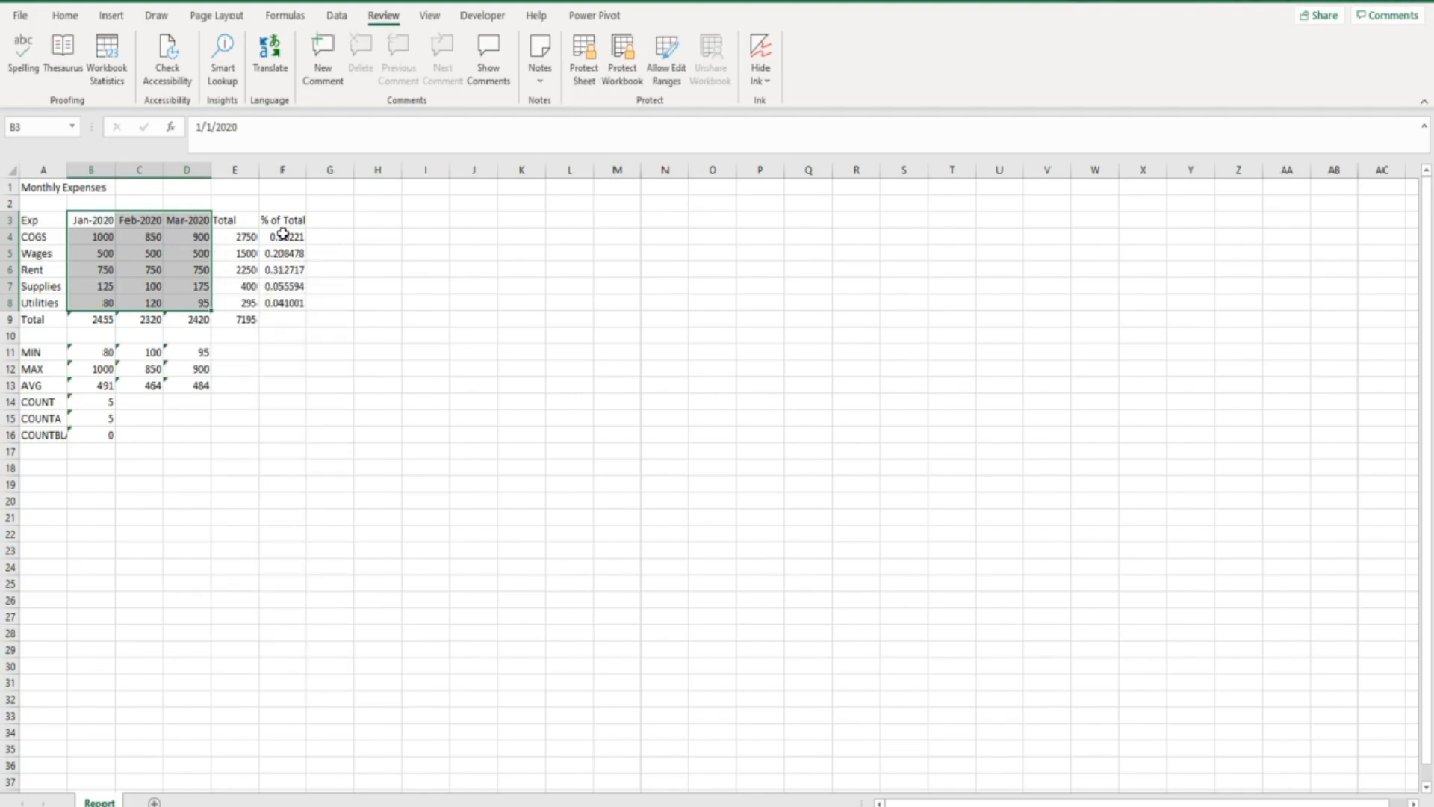
Clear the Locked option for B3:D8 on the Format Cells Protection tab.
{"action": "right_click", "coordinate": [183, 254]}
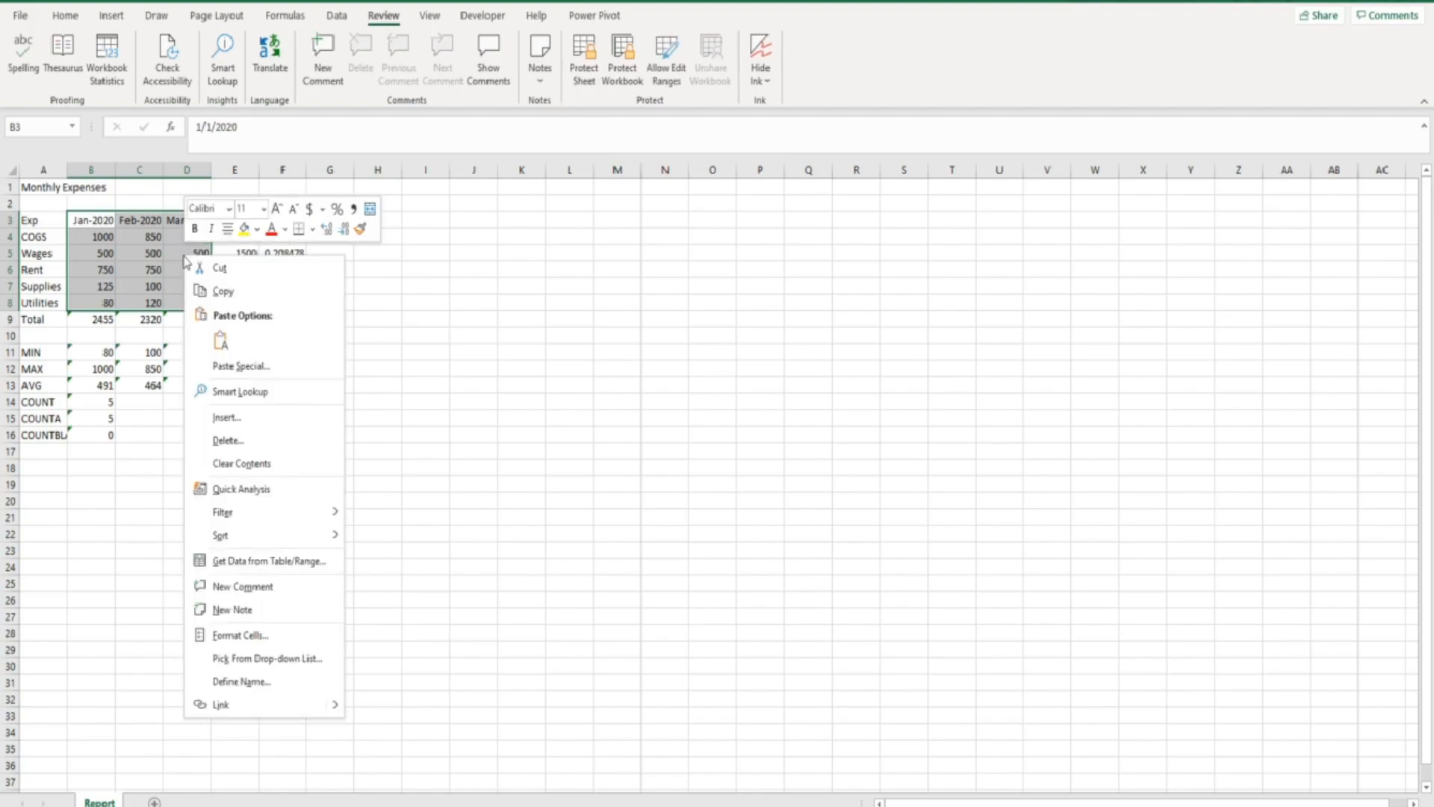
{"action": "left_click", "coordinate": [241, 635]}
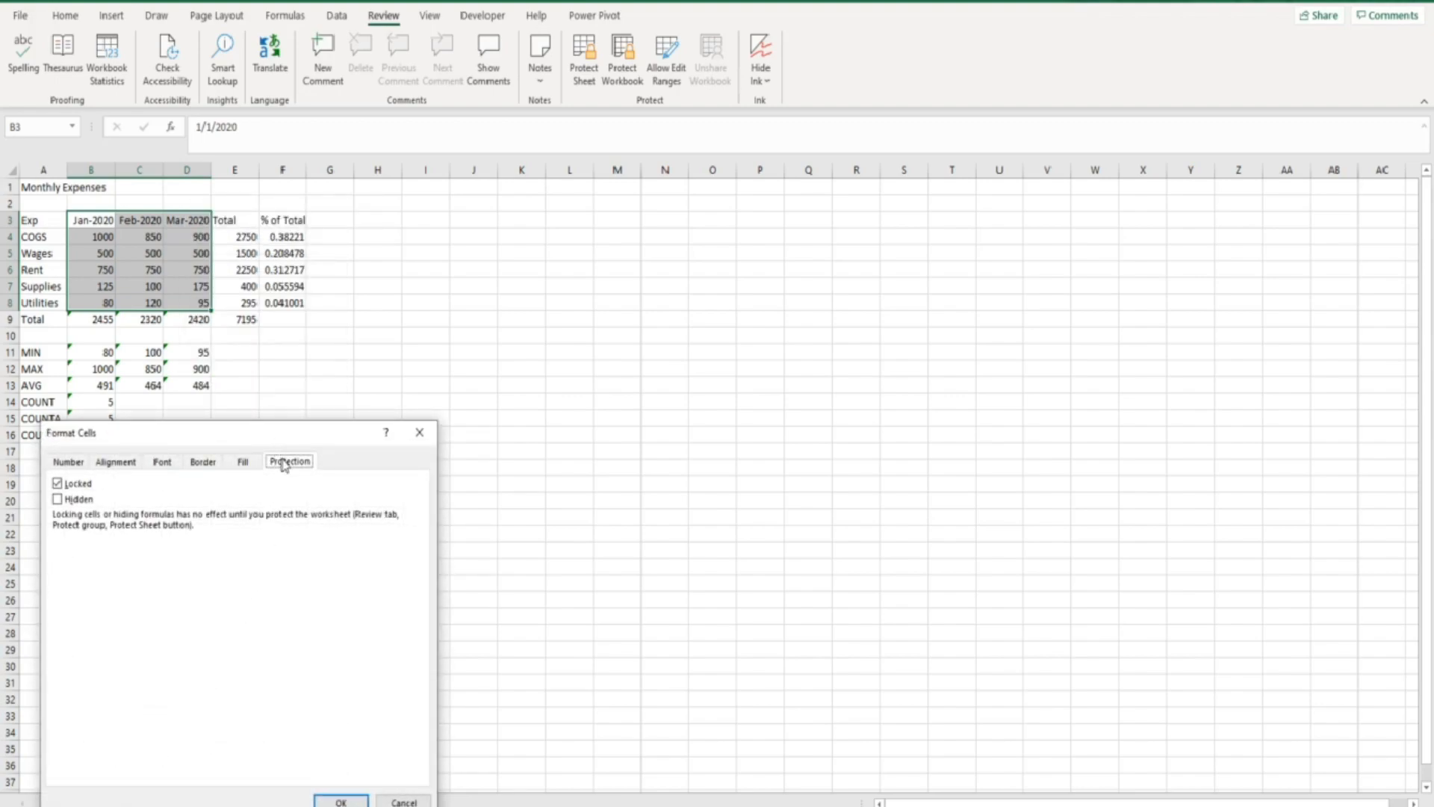
{"action": "left_click", "coordinate": [62, 487]}
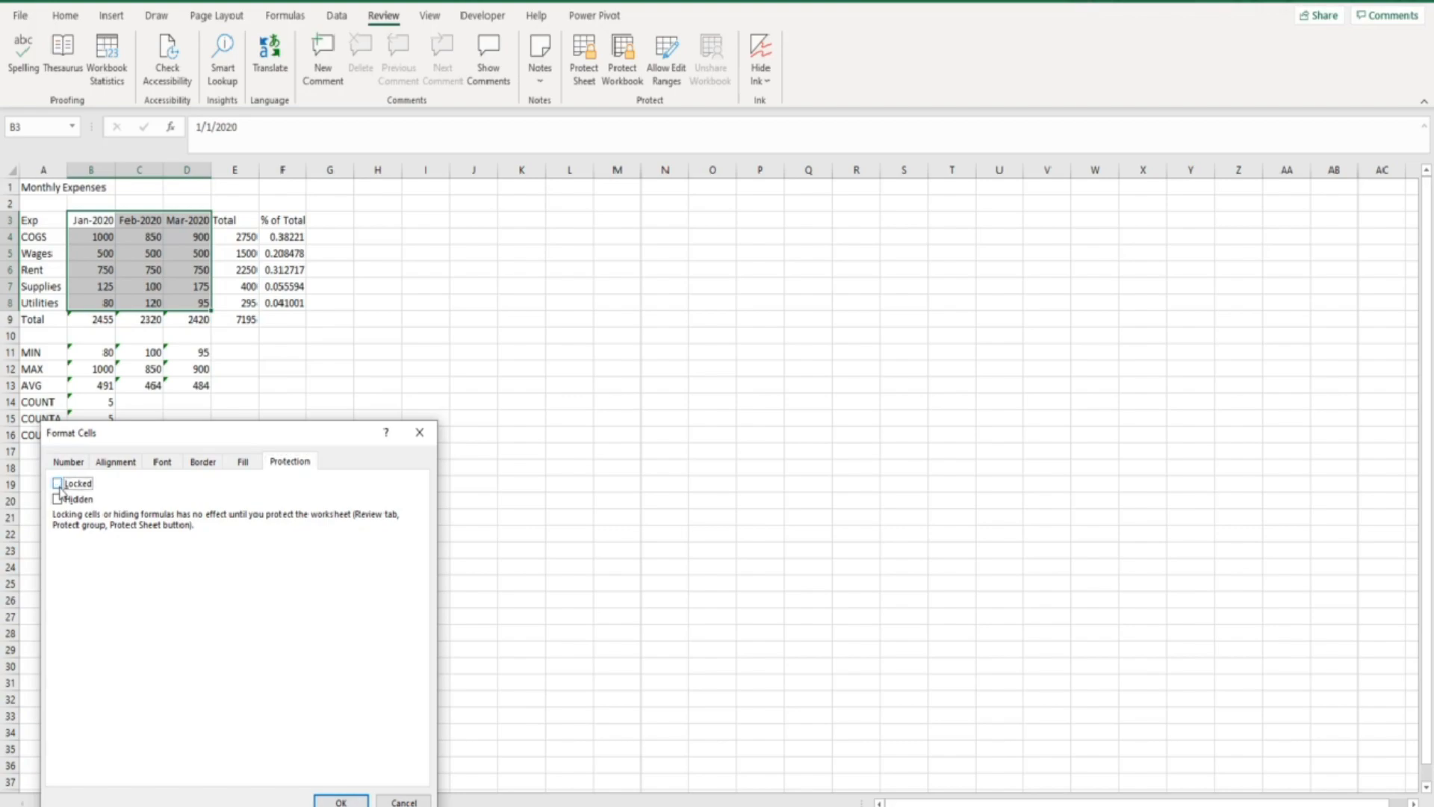
{"action": "left_click", "coordinate": [346, 802]}
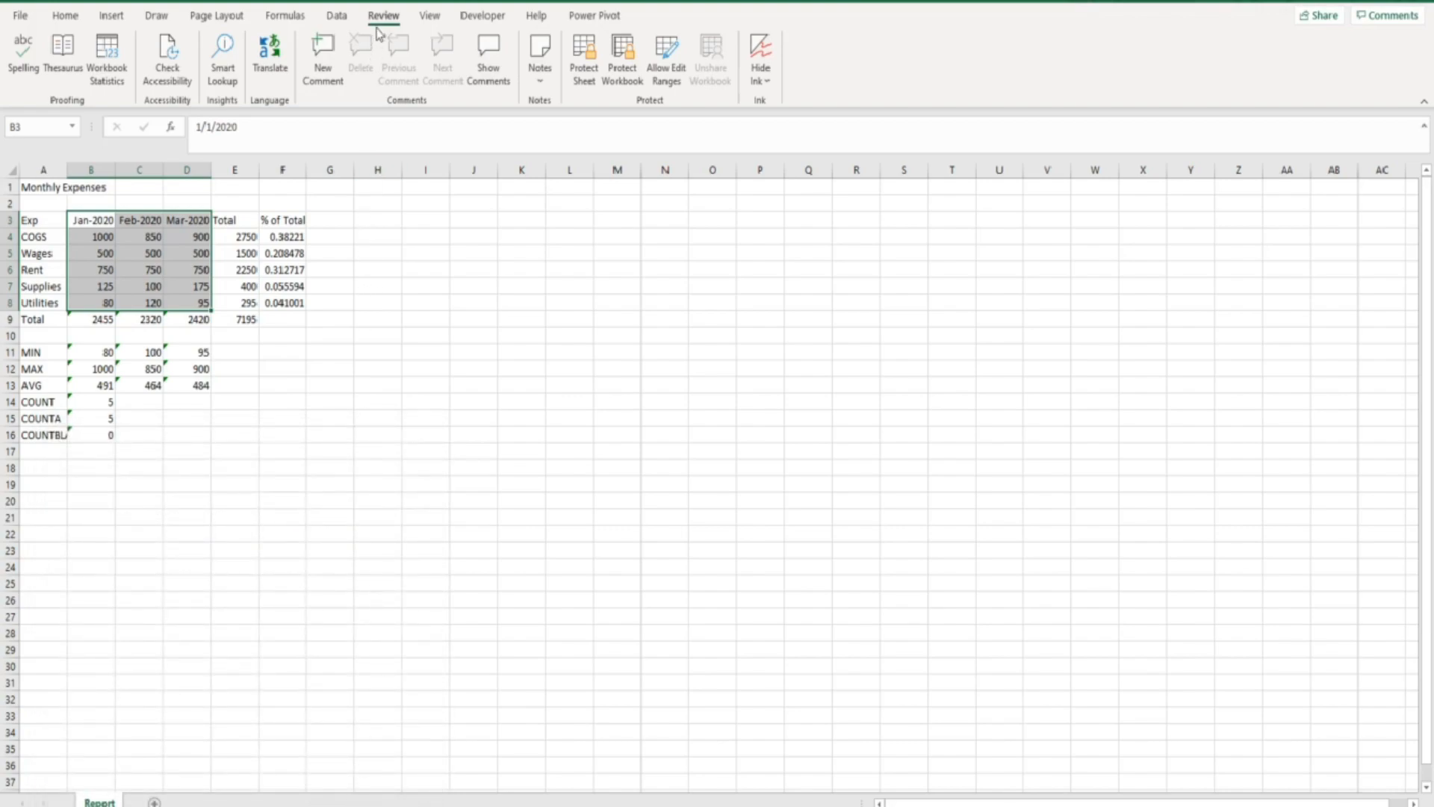
Reprotect the sheet with default Protect Sheet options and select cell A1.
{"action": "left_click", "coordinate": [592, 66]}
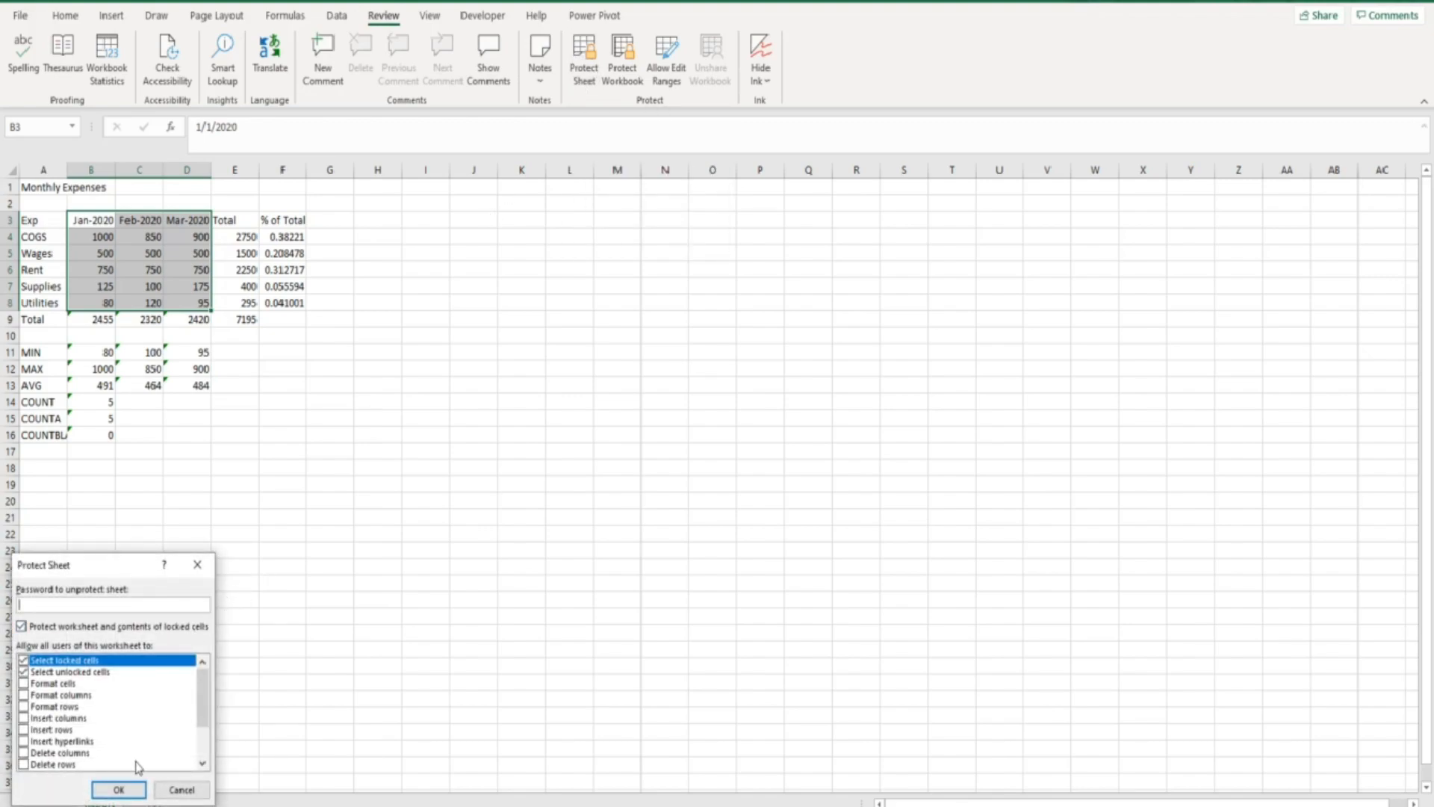
{"action": "left_click", "coordinate": [135, 792]}
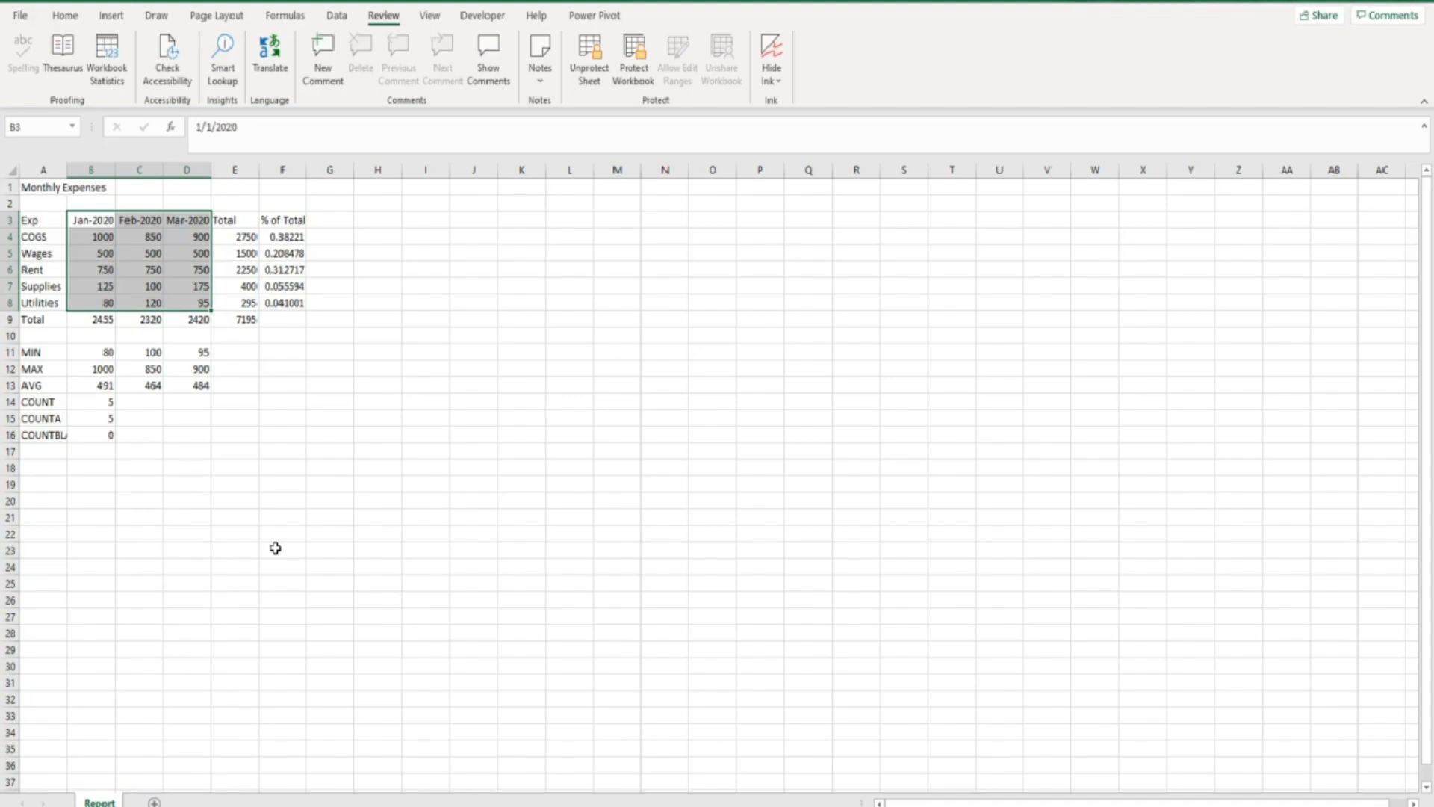
{"action": "left_click", "coordinate": [51, 187]}
Confirm A1 is still blocked, then enter 2000 in January COGS cell B4.
{"action": "double_click", "coordinate": [51, 187]}
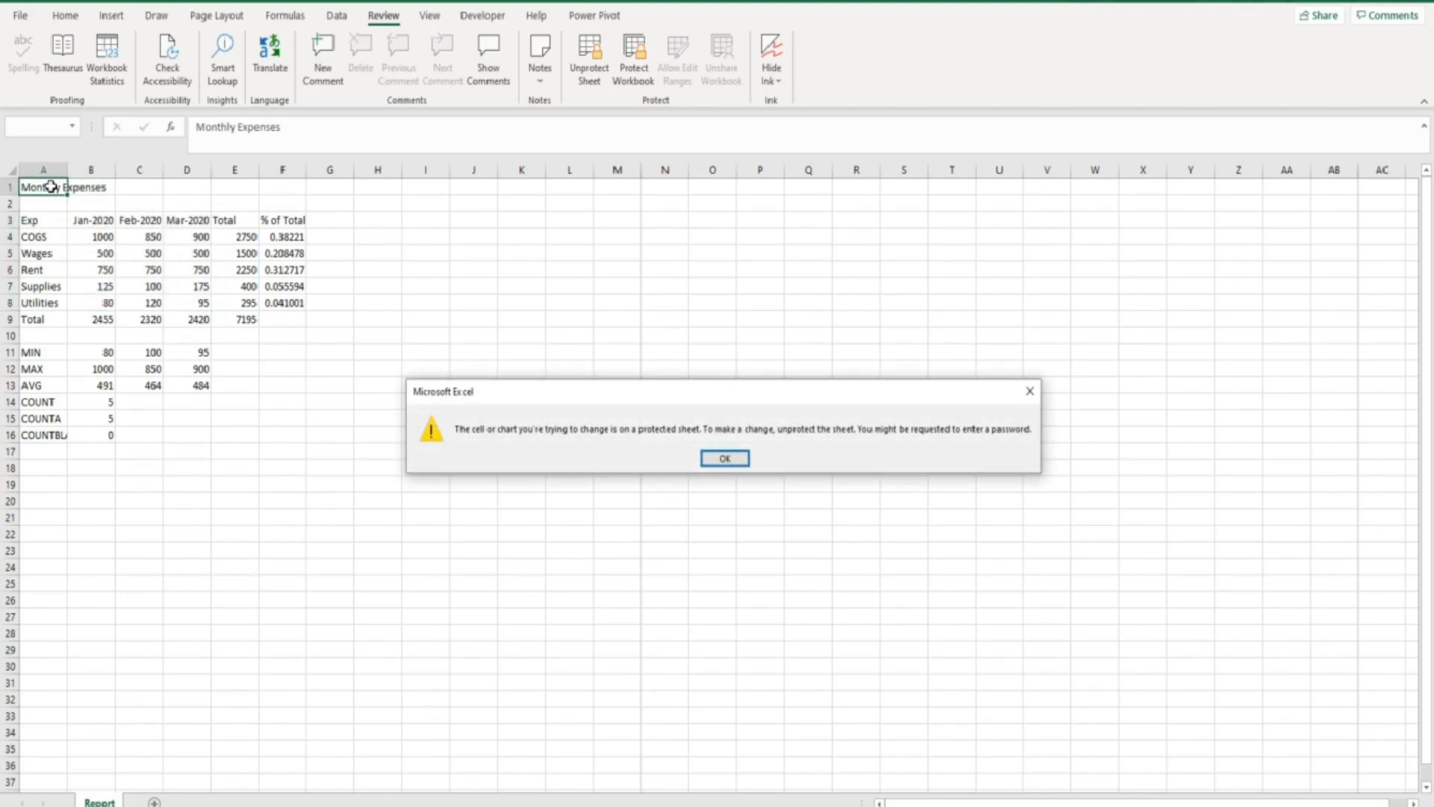
{"action": "left_click", "coordinate": [714, 461]}
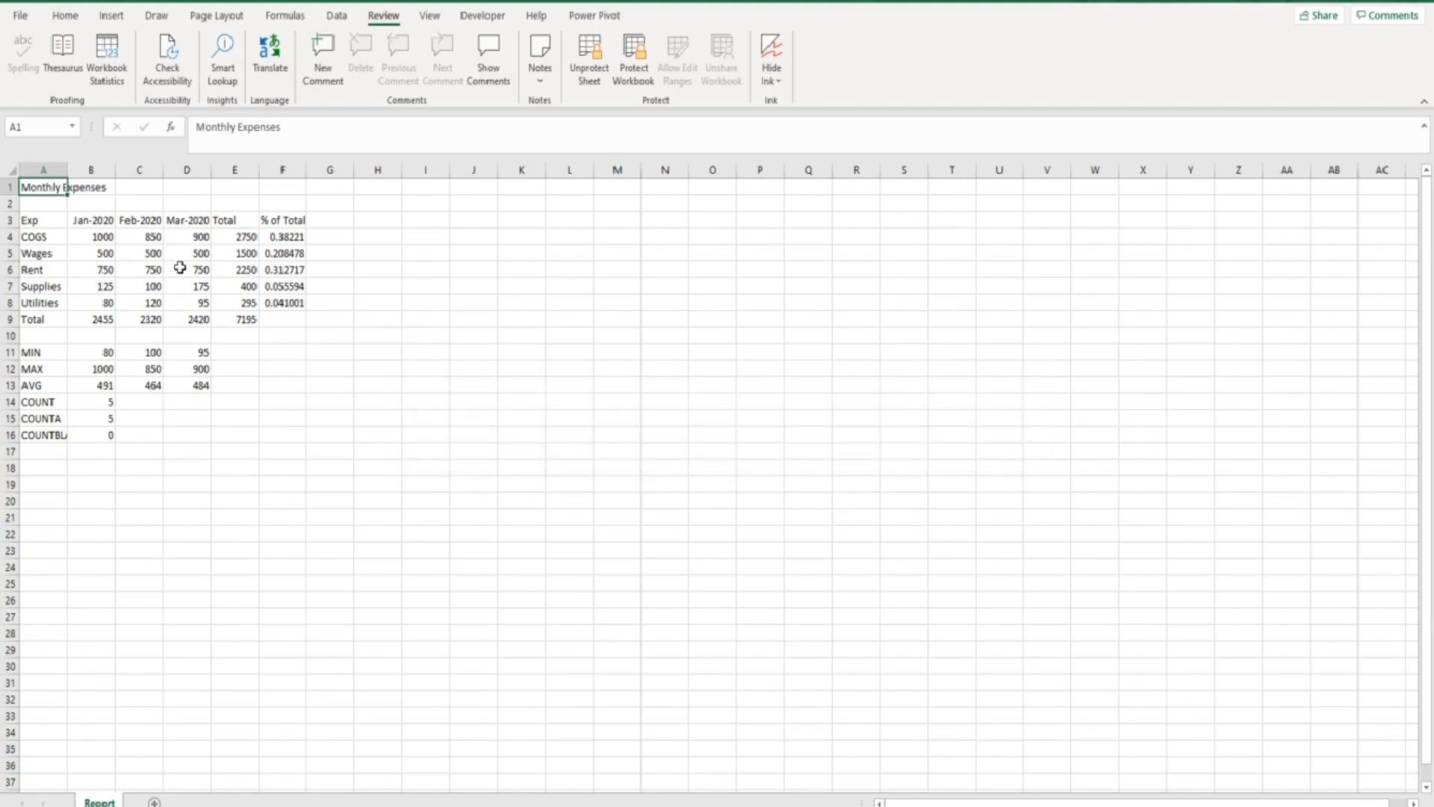
{"action": "left_click", "coordinate": [85, 238]}
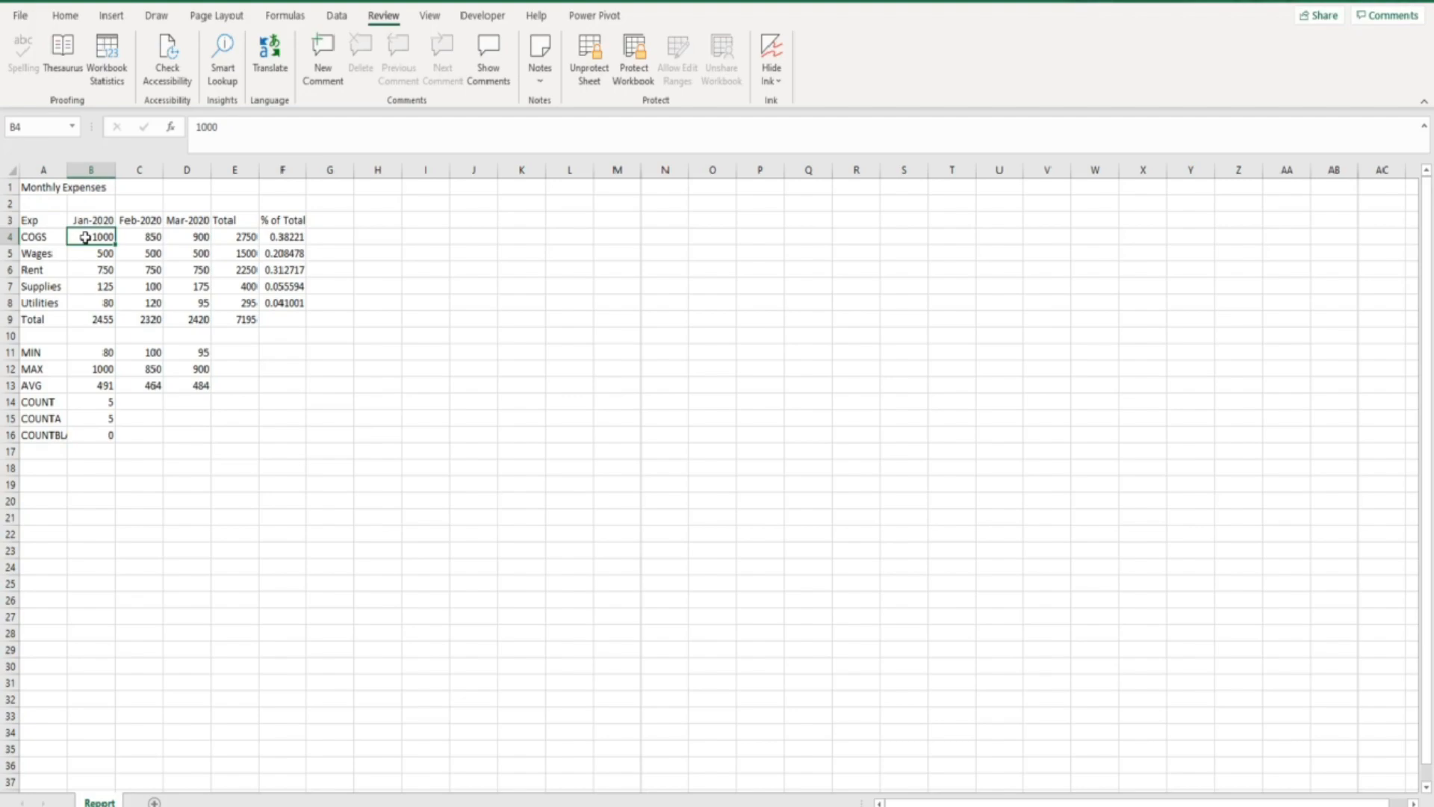
{"action": "type", "text": "2000"}
{"action": "key", "text": "Return"}
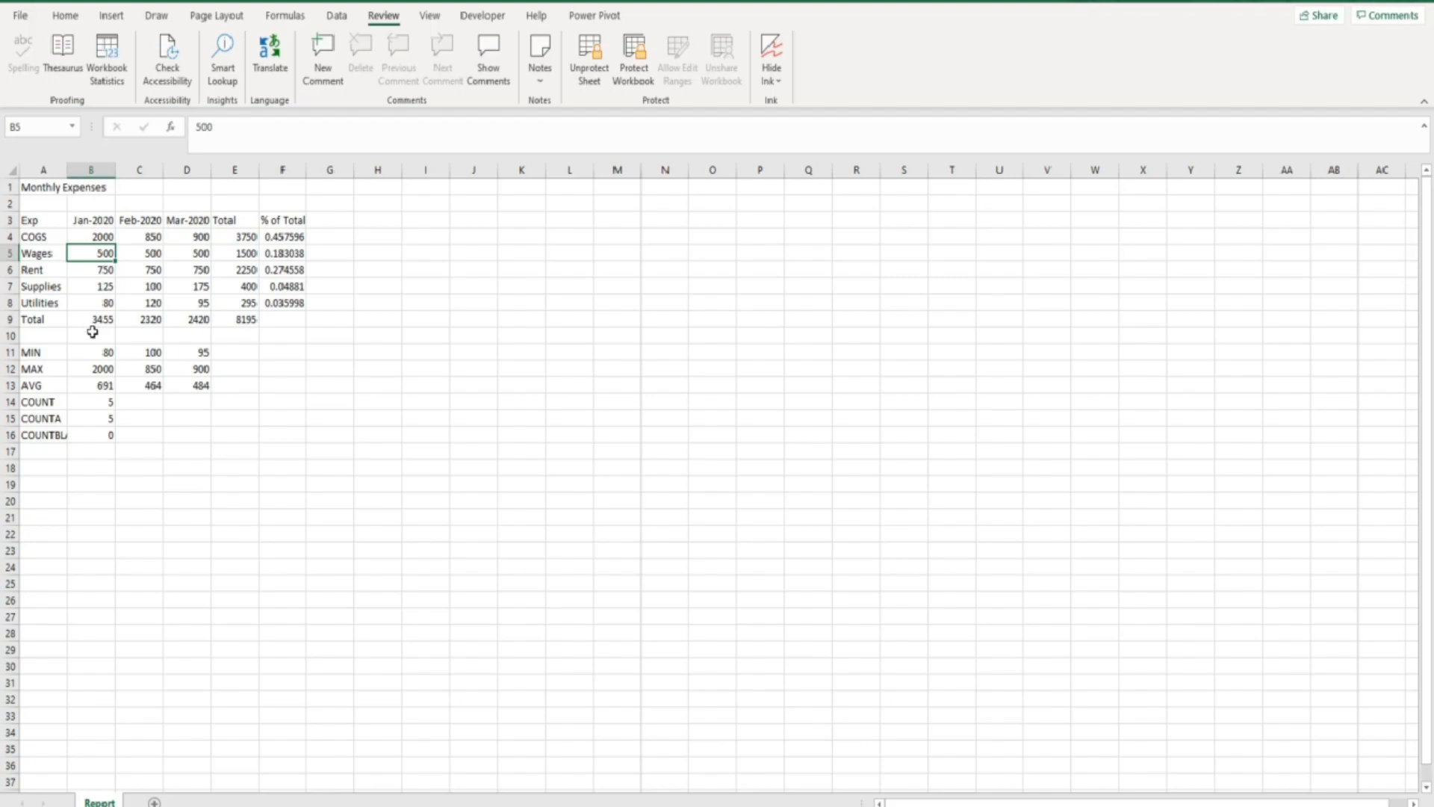
Verify the January Total formula in B9 refuses editing.
{"action": "left_click", "coordinate": [89, 321]}
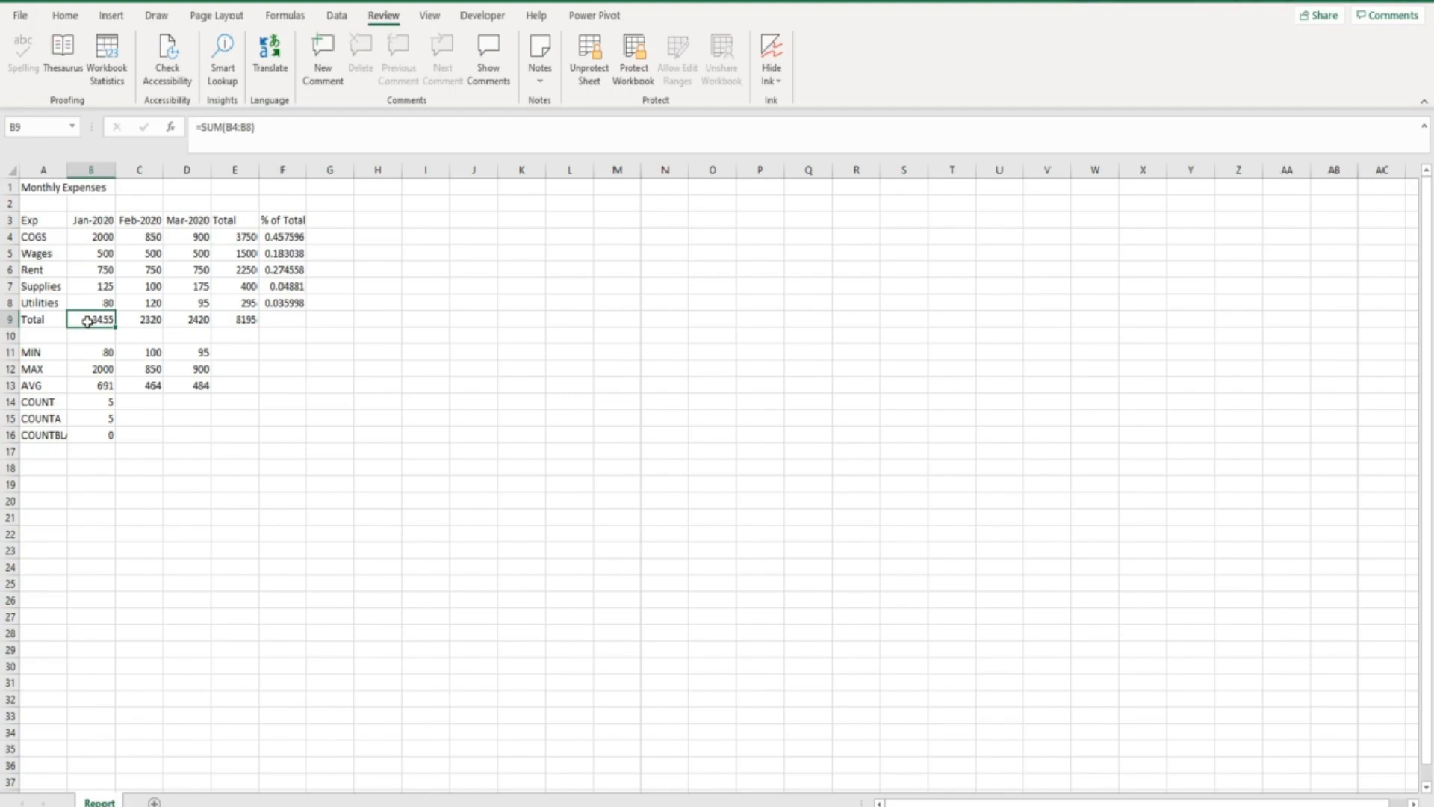
{"action": "double_click", "coordinate": [89, 320]}
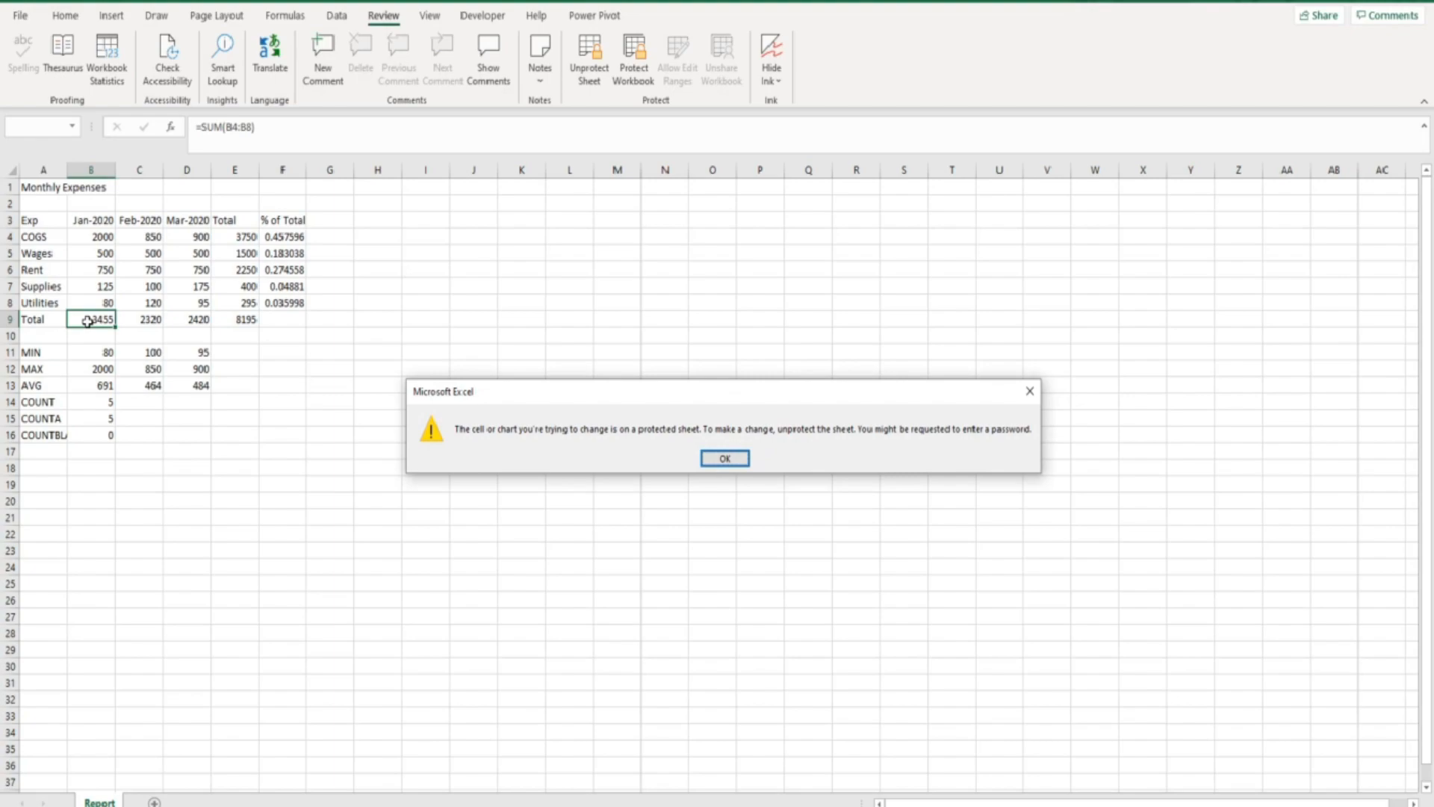
{"action": "left_click", "coordinate": [713, 462]}
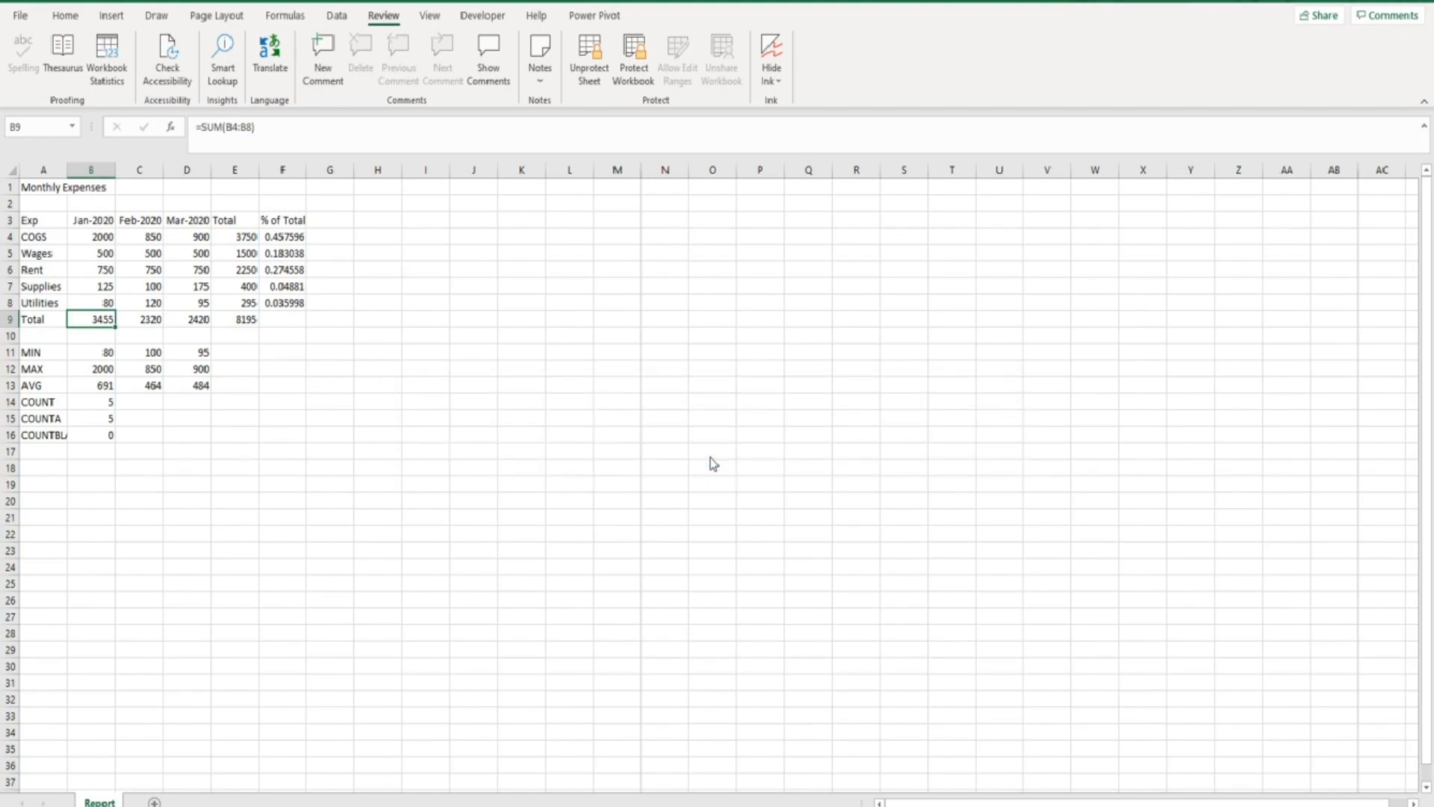